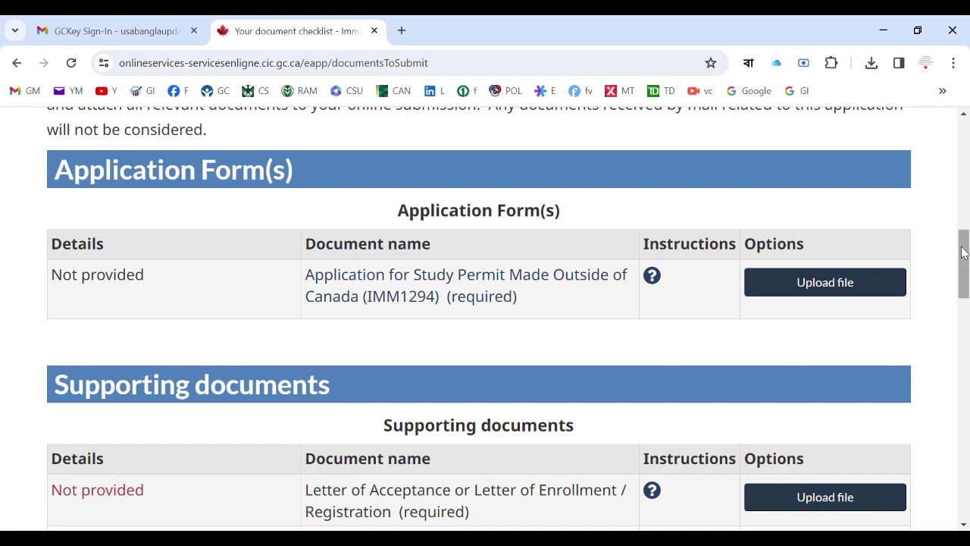
# Step: Scroll through the IRCC checklist's Application Form(s), Supporting and Optional documents sections
pyautogui.moveTo(963, 253); pyautogui.dragTo(965, 317)
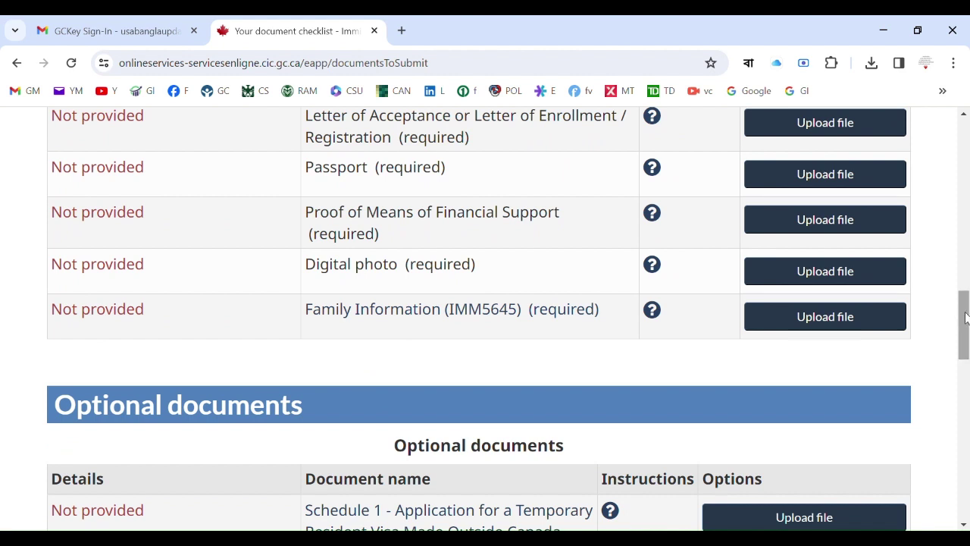
pyautogui.moveTo(963, 318); pyautogui.dragTo(966, 348)
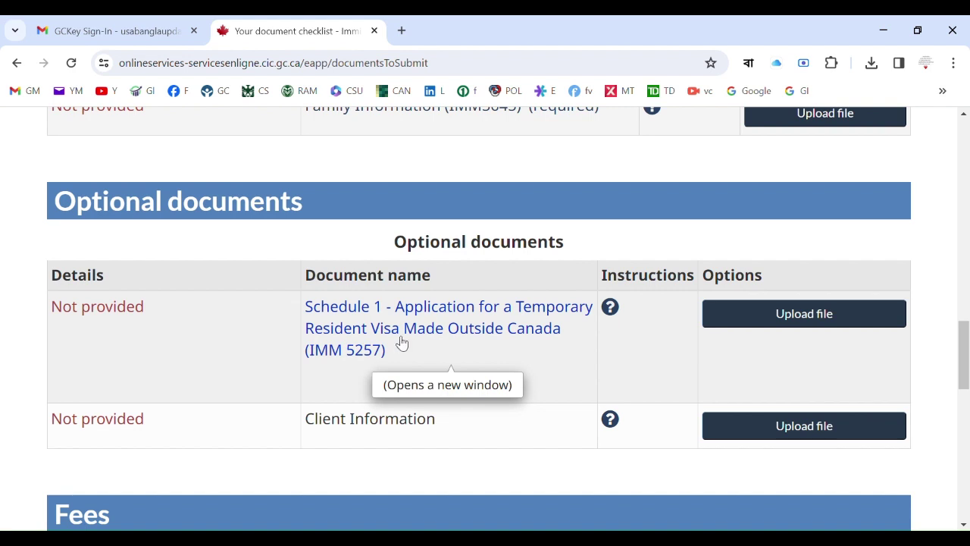
pyautogui.click(857, 118)
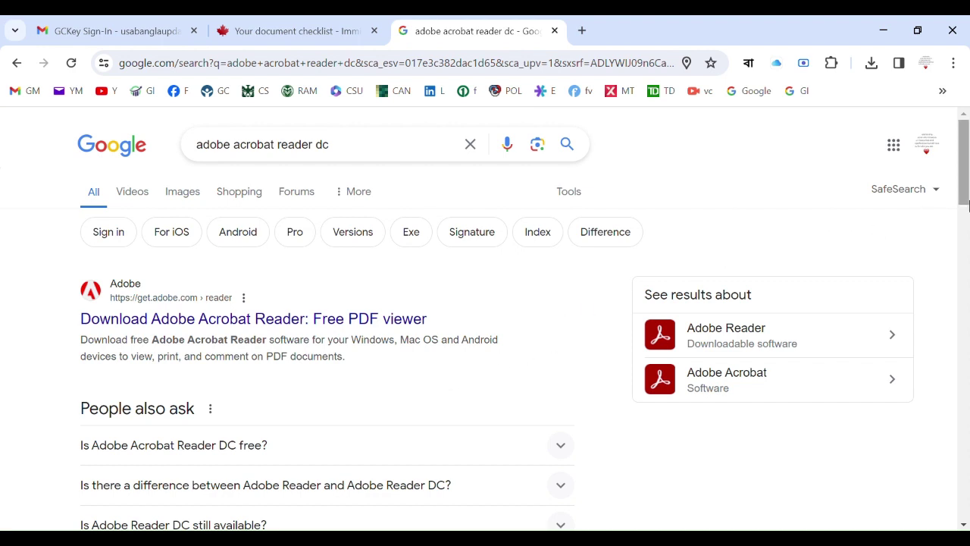
# Step: Scroll through the Google results for 'adobe acrobat reader dc'
pyautogui.moveTo(966, 190); pyautogui.dragTo(964, 197)
pyautogui.scroll(-1, 896, 190)
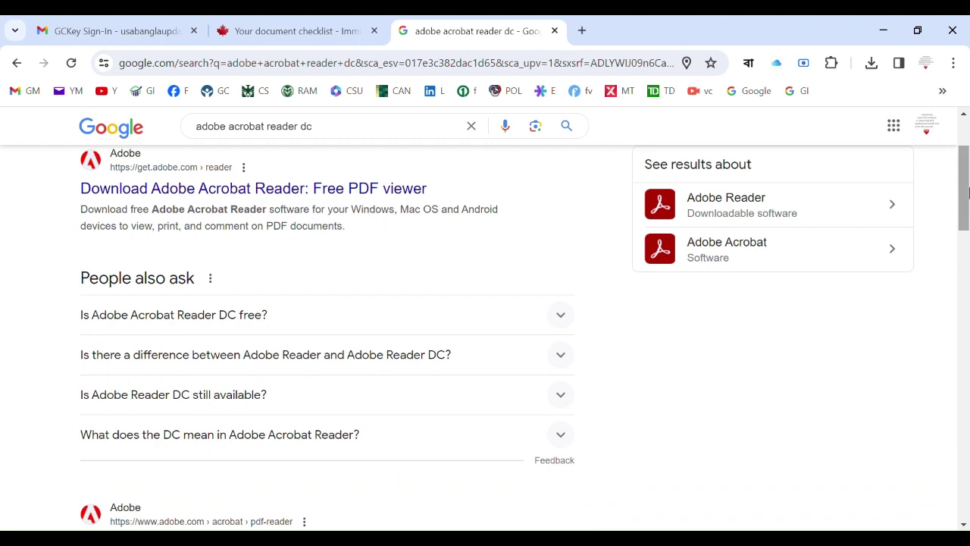
pyautogui.moveTo(965, 184); pyautogui.dragTo(965, 270)
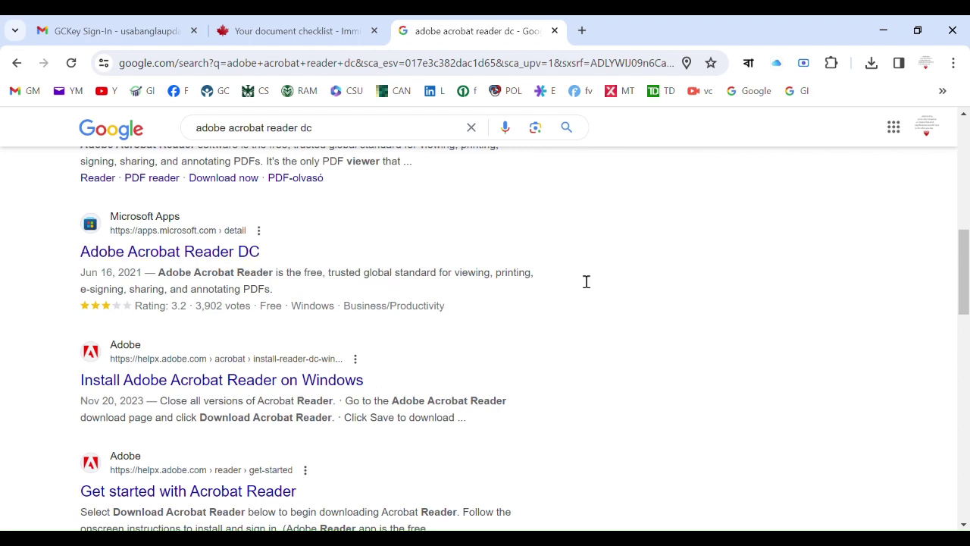
pyautogui.moveTo(967, 259); pyautogui.dragTo(966, 299)
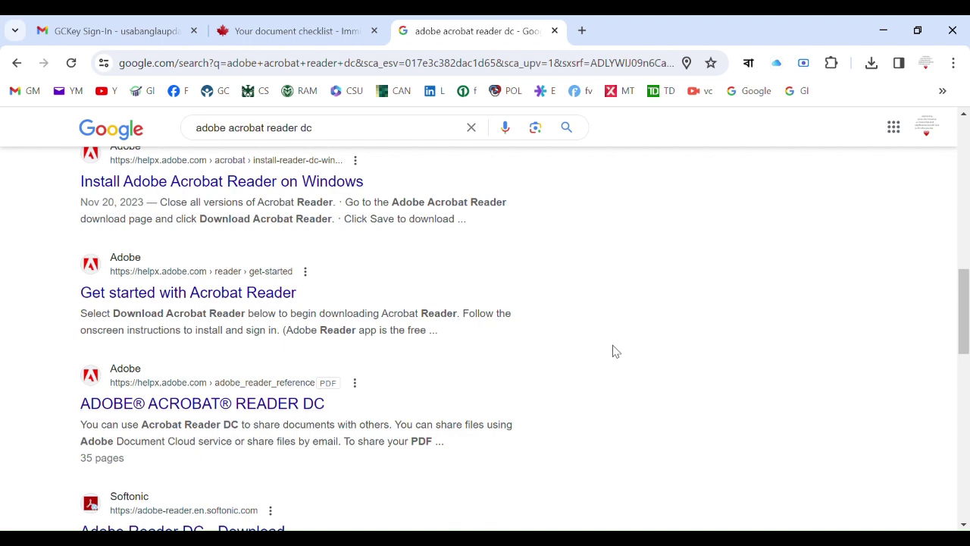
pyautogui.moveTo(963, 300); pyautogui.dragTo(964, 356)
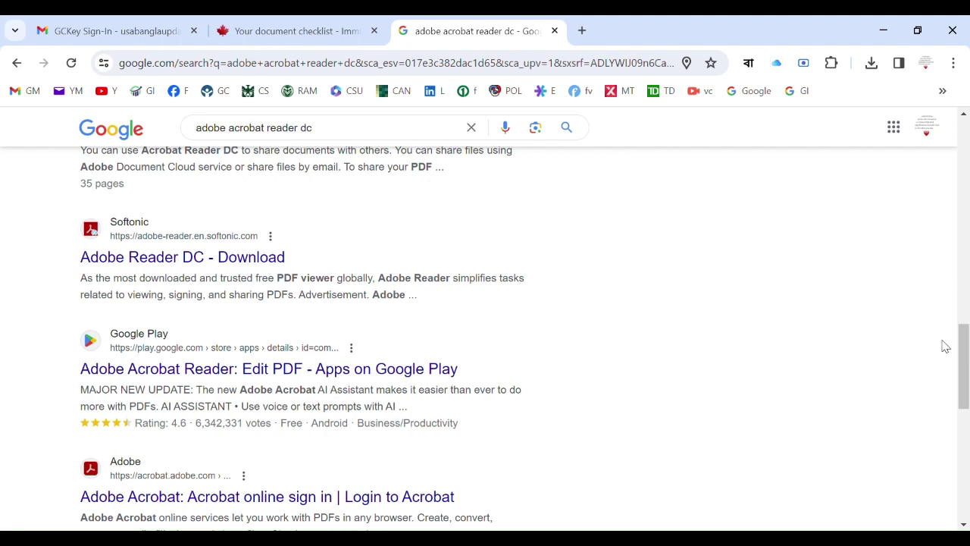
pyautogui.scroll(-2, 966, 356)
pyautogui.scroll(-3, 967, 356)
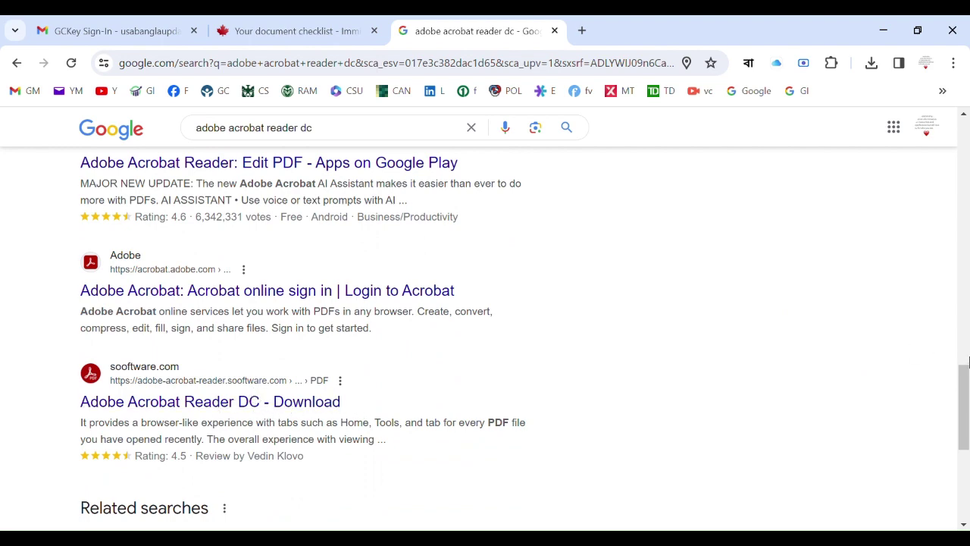
pyautogui.scroll(-2, 966, 408)
pyautogui.moveTo(966, 408); pyautogui.dragTo(937, 441)
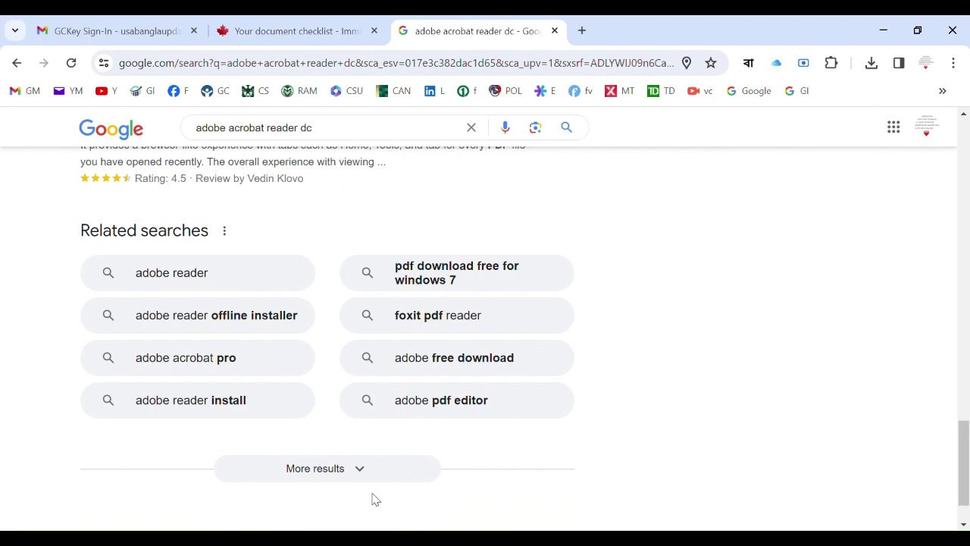
# Step: Load more results and scroll to Uptodown's 'Adobe Acrobat Reader DC for Windows' listing
pyautogui.click(356, 470)
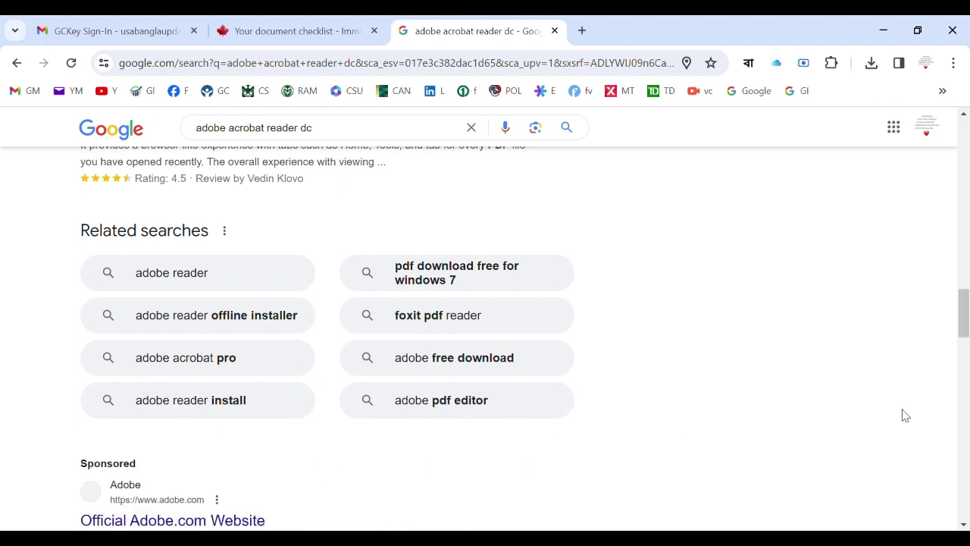
pyautogui.moveTo(965, 313); pyautogui.dragTo(964, 373)
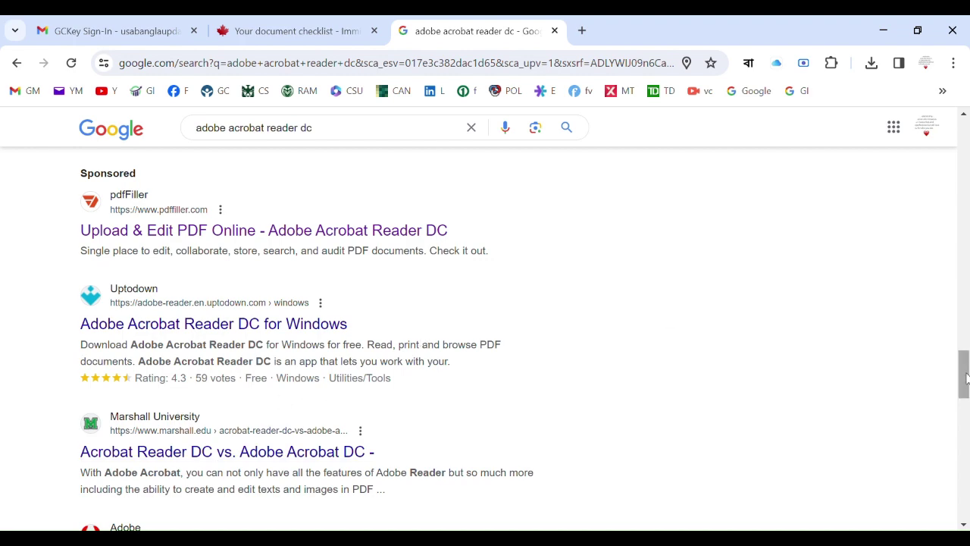
pyautogui.moveTo(964, 375); pyautogui.dragTo(962, 138)
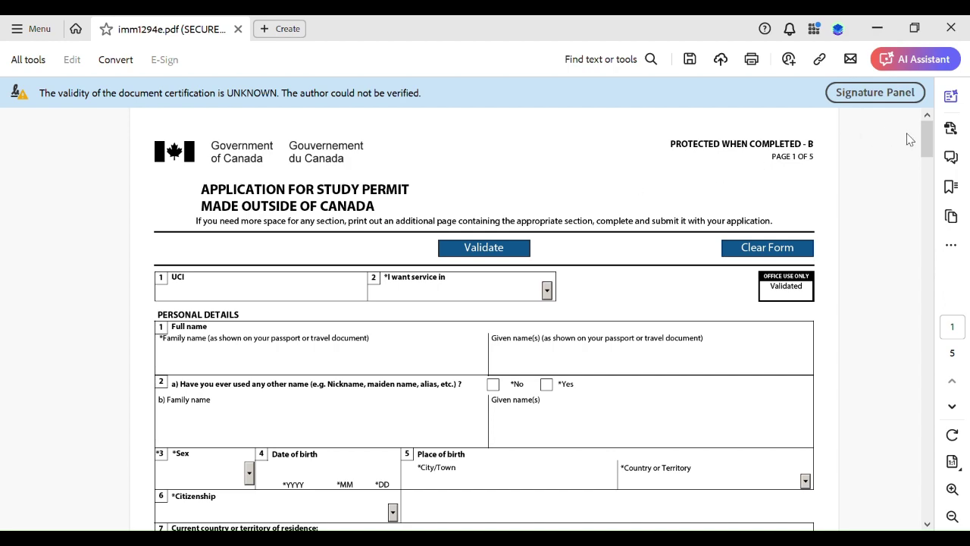
# Step: Scroll imm1294e.pdf down to the top fields of page 1
pyautogui.scroll(-3, 931, 135)
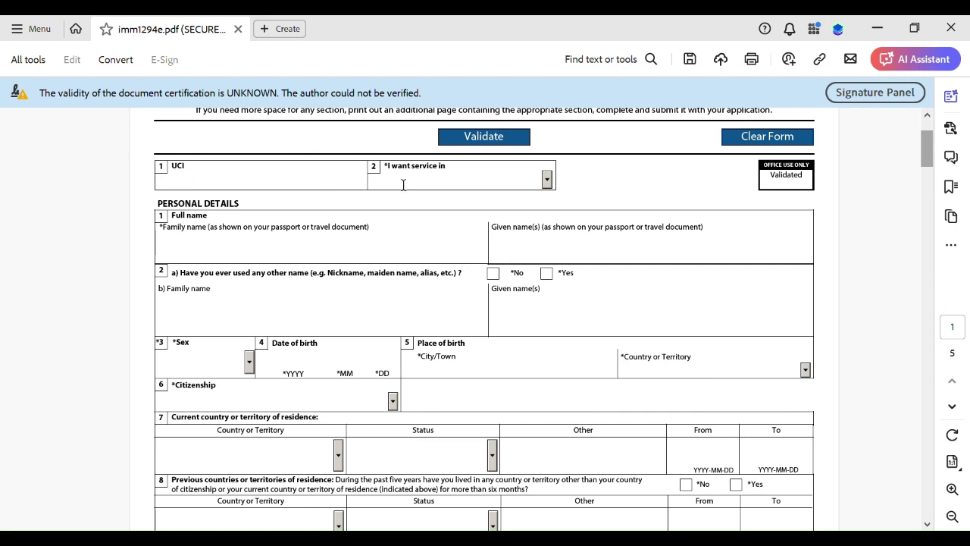
# Step: Choose English for 'I want service in', then open the Sex list and move to Date of birth
pyautogui.click(546, 179)
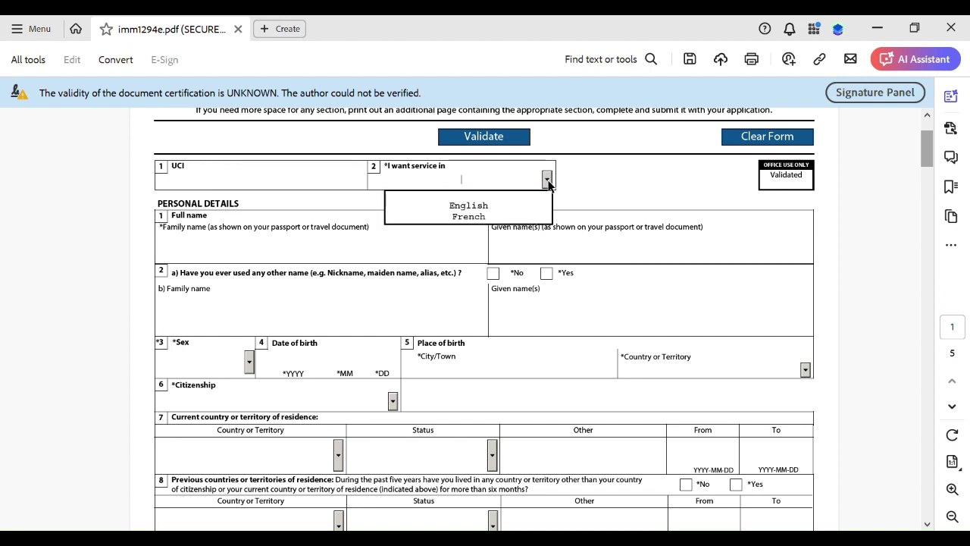
pyautogui.click(486, 208)
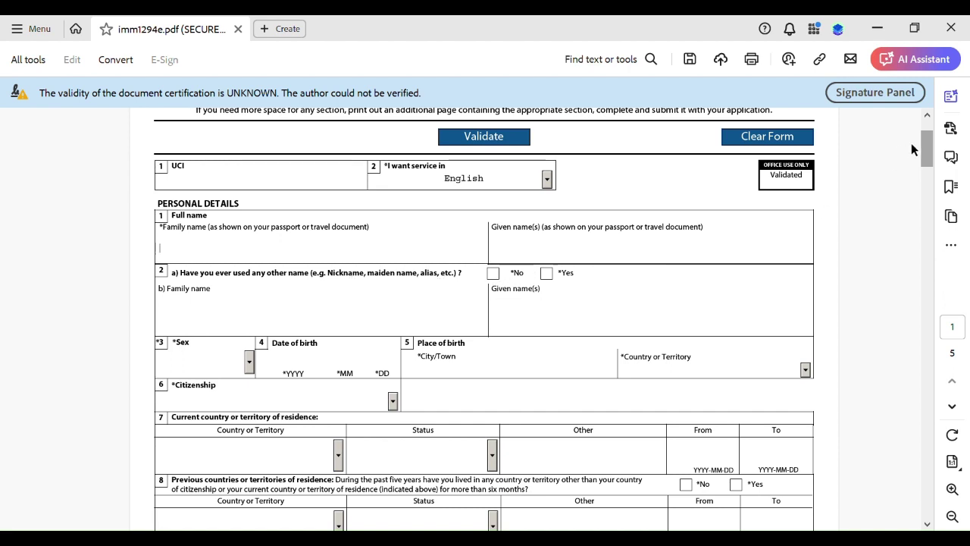
pyautogui.scroll(-3, 934, 144)
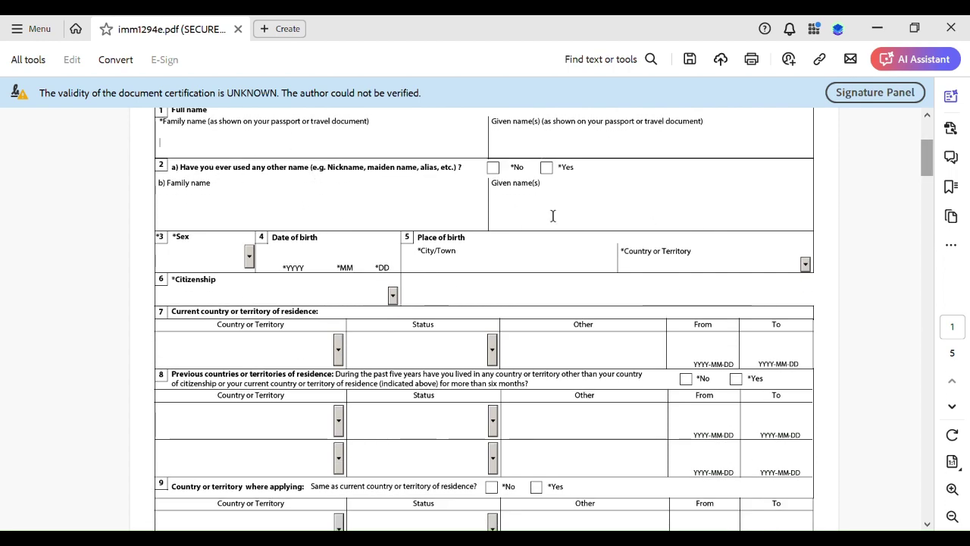
pyautogui.click(249, 258)
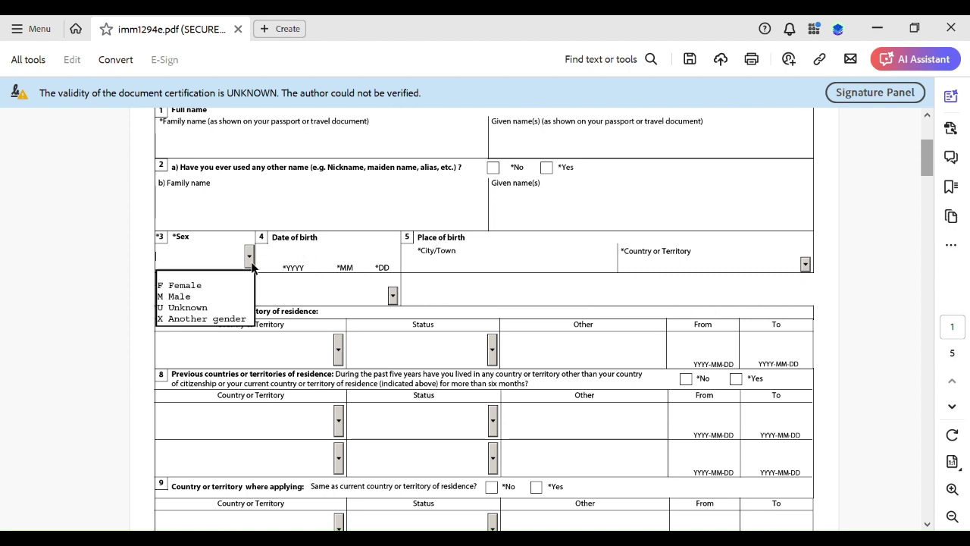
pyautogui.click(312, 257)
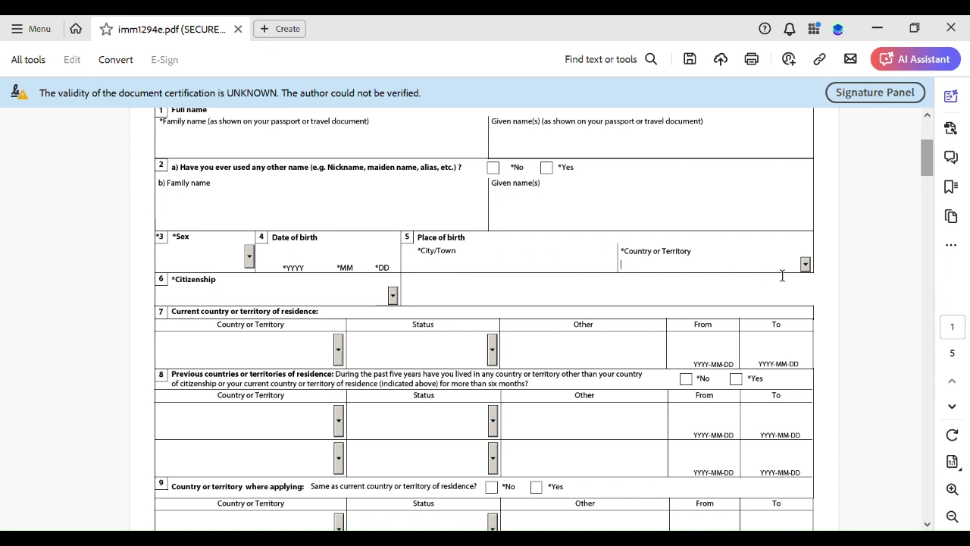
pyautogui.click(805, 264)
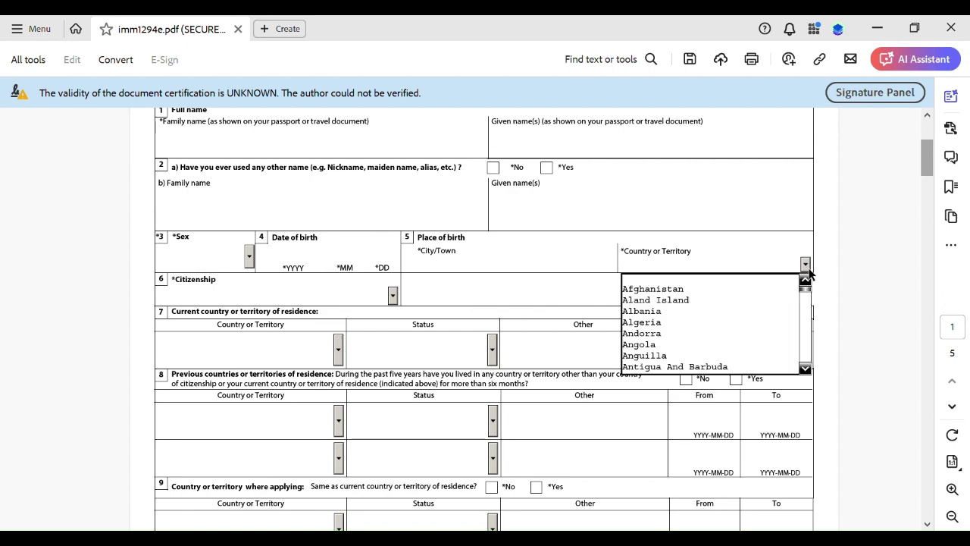
pyautogui.click(806, 267)
pyautogui.moveTo(923, 155); pyautogui.dragTo(932, 171)
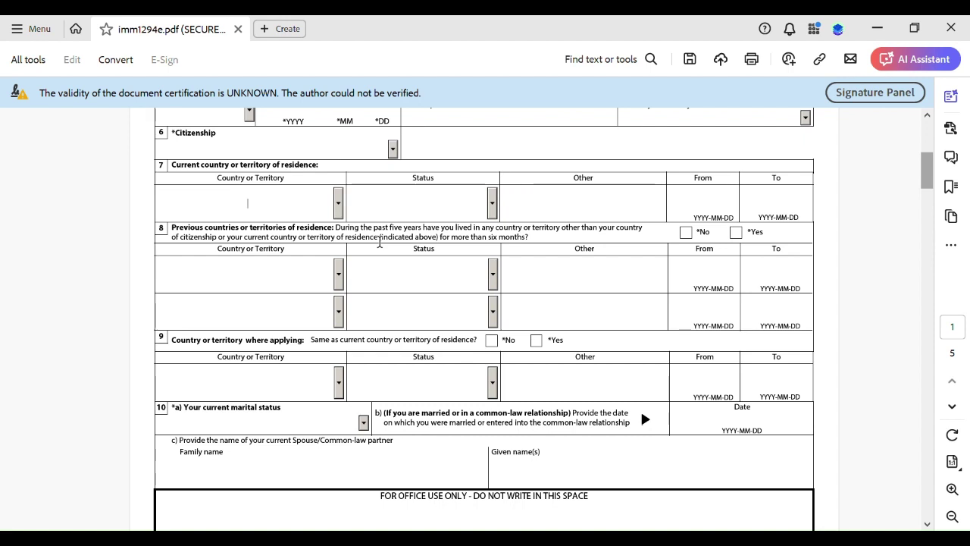
pyautogui.click(338, 275)
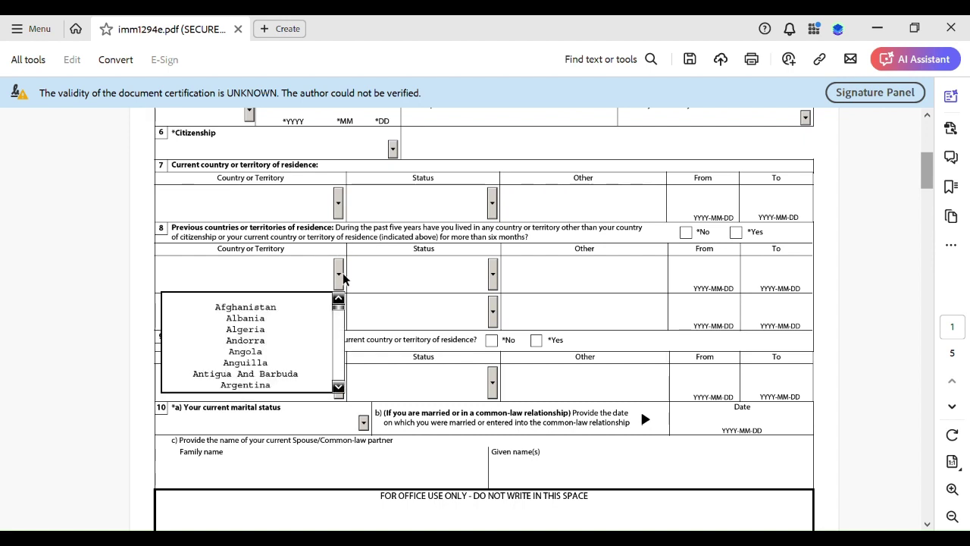
pyautogui.click(343, 277)
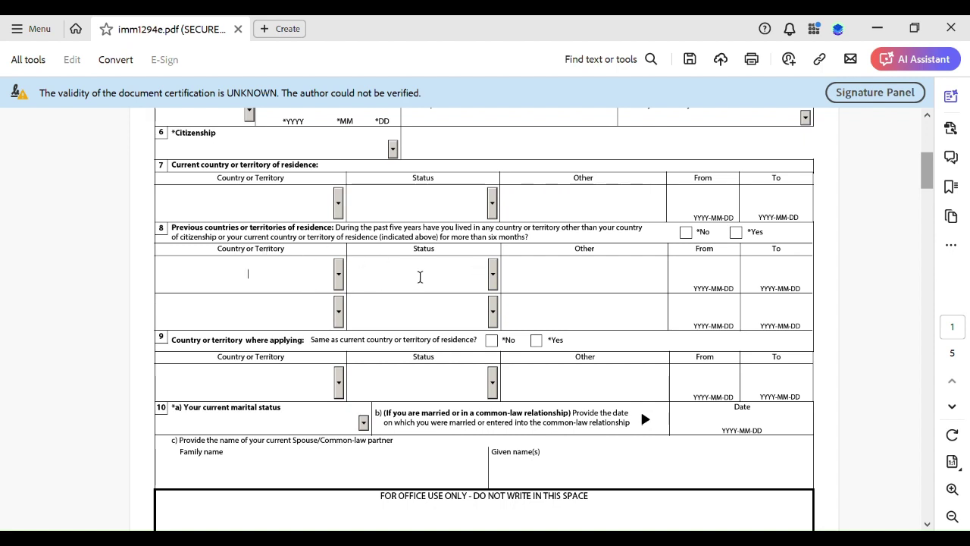
pyautogui.click(316, 288)
pyautogui.click(392, 149)
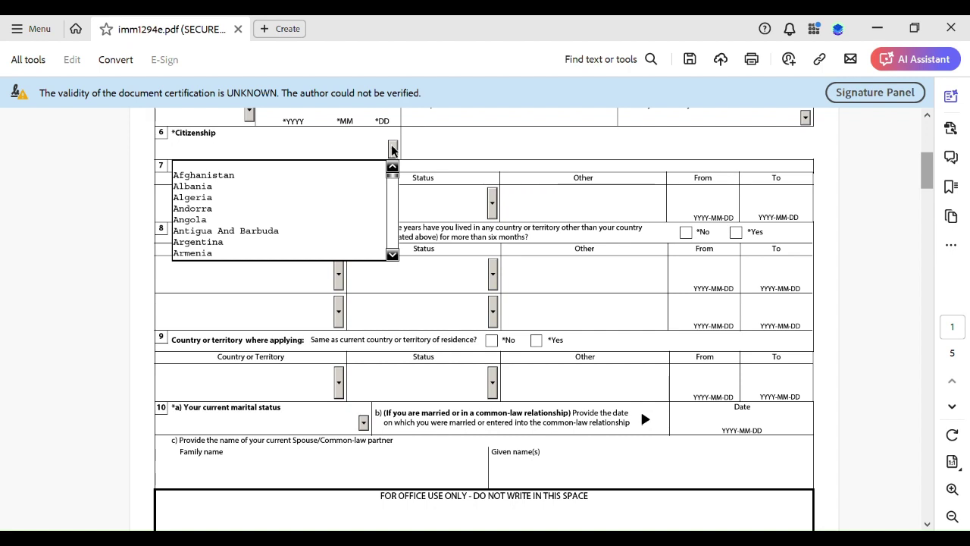
pyautogui.click(291, 289)
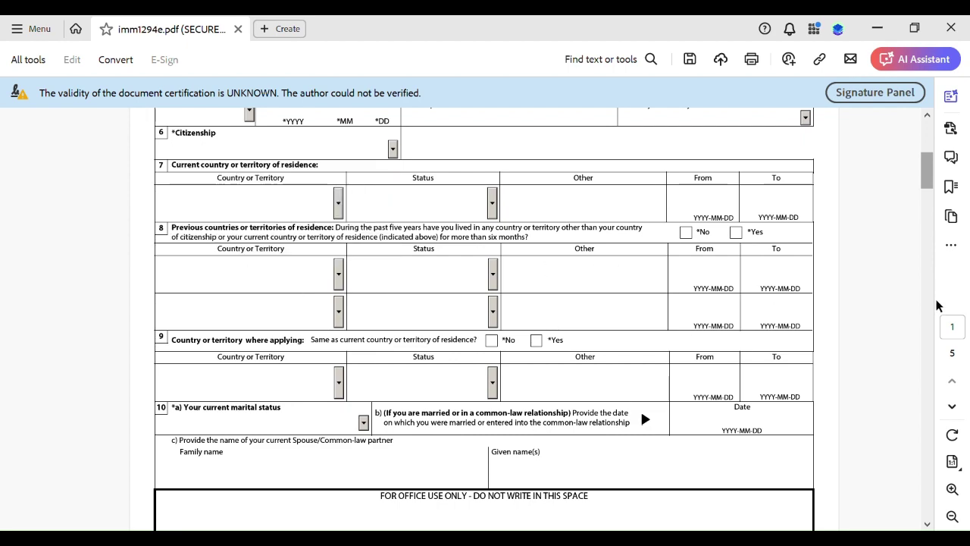
pyautogui.moveTo(930, 173); pyautogui.dragTo(935, 186)
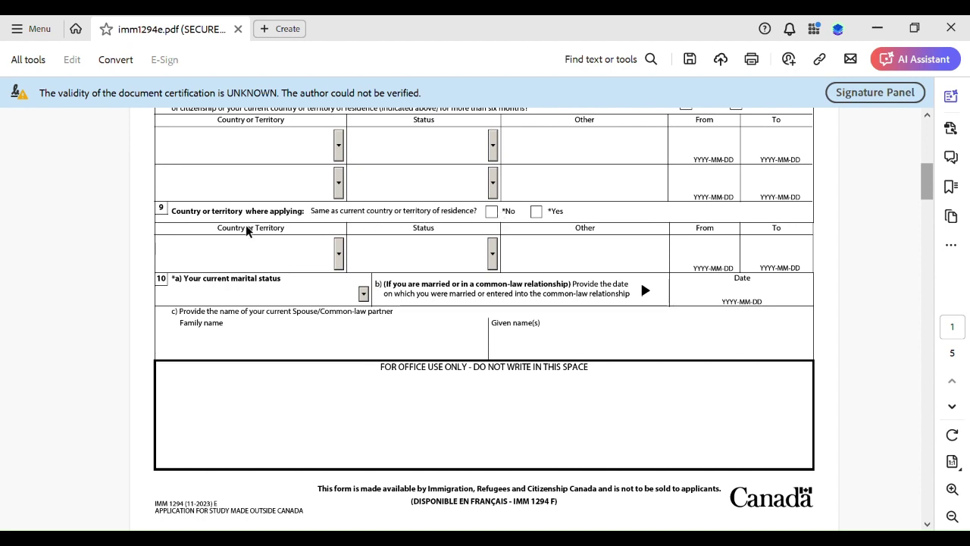
# Step: Tick Yes for question 9, same as current country of residence, and scroll toward page 2
pyautogui.click(537, 211)
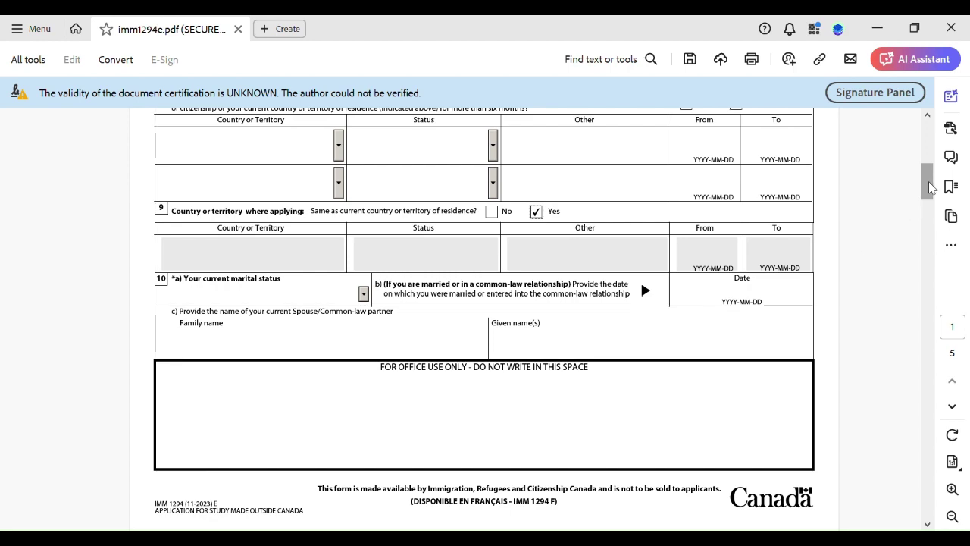
pyautogui.moveTo(931, 187); pyautogui.dragTo(931, 207)
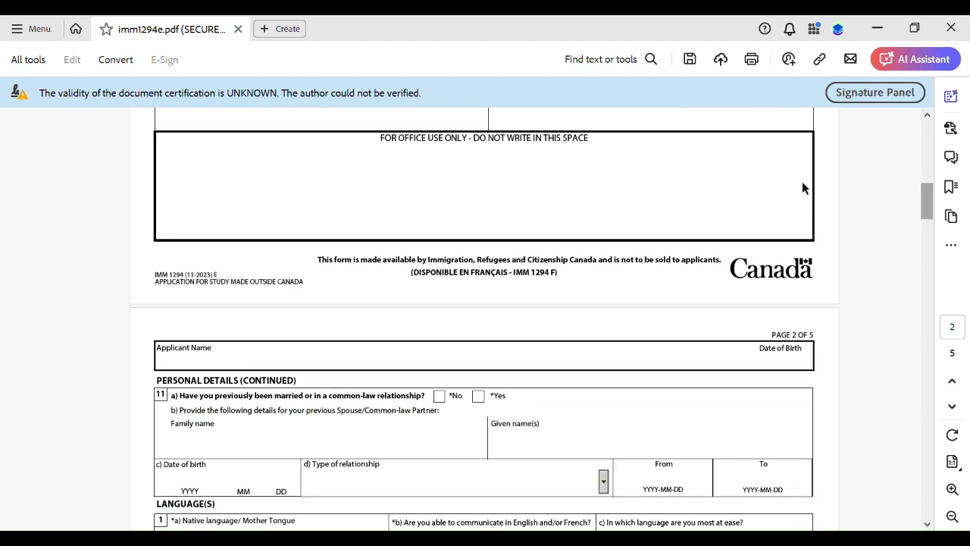
# Step: Place the caret in page 2's Applicant Name box, then scroll back to page 1 questions 9–10
pyautogui.moveTo(927, 201); pyautogui.dragTo(929, 213)
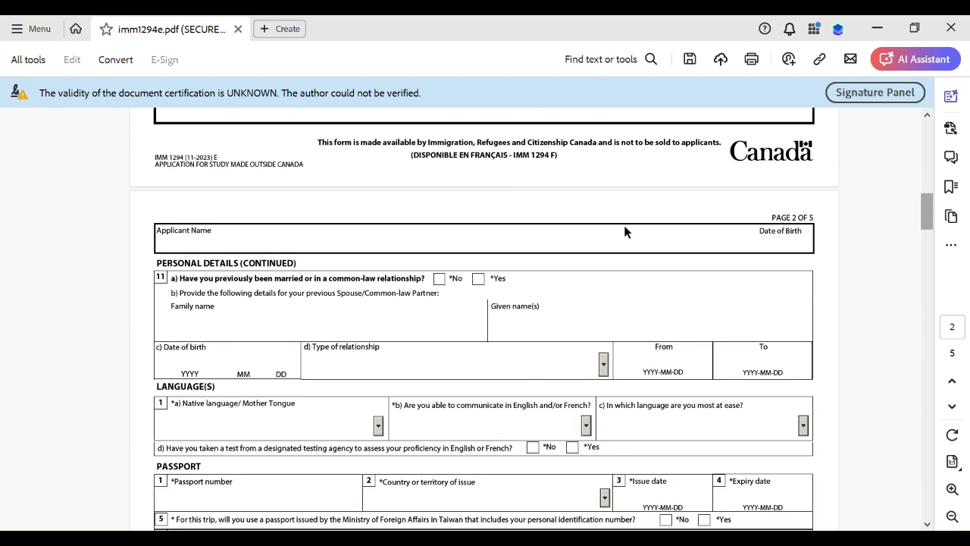
pyautogui.doubleClick(179, 250)
pyautogui.click(179, 250)
pyautogui.scroll(-10, 223, 249)
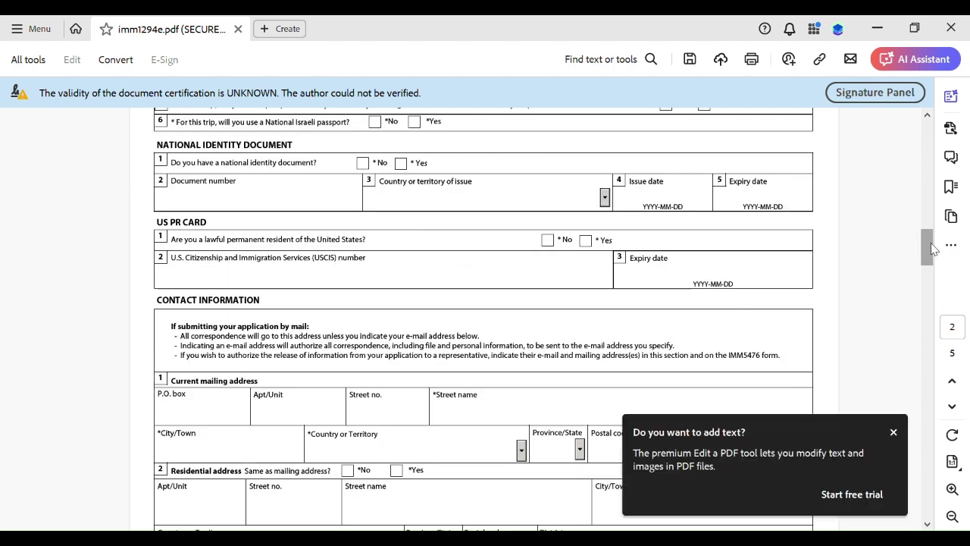
pyautogui.moveTo(926, 250); pyautogui.dragTo(913, 214)
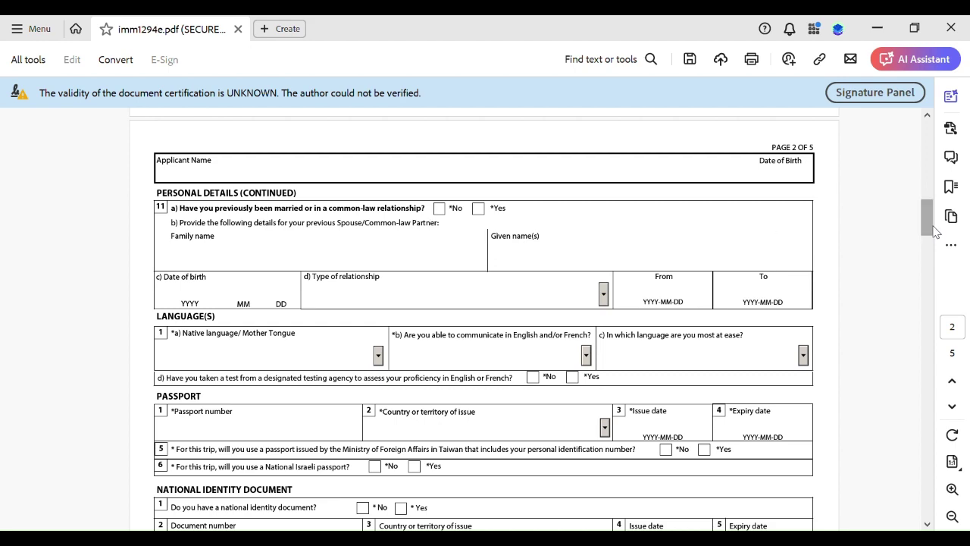
pyautogui.scroll(1, 931, 227)
pyautogui.moveTo(931, 227); pyautogui.dragTo(927, 184)
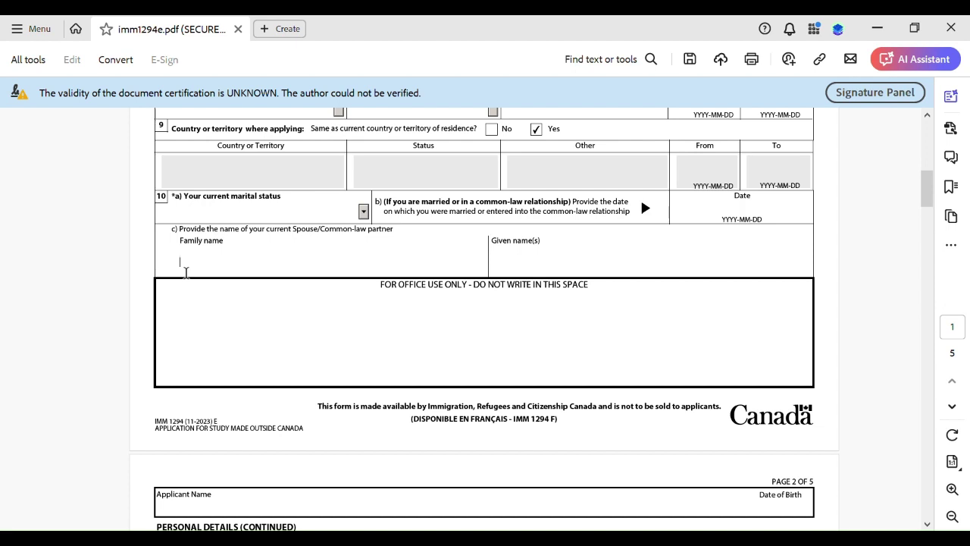
# Step: Focus the current spouse's Family name field, then scroll to page 2, section 11
pyautogui.click(186, 272)
pyautogui.moveTo(927, 199); pyautogui.dragTo(929, 232)
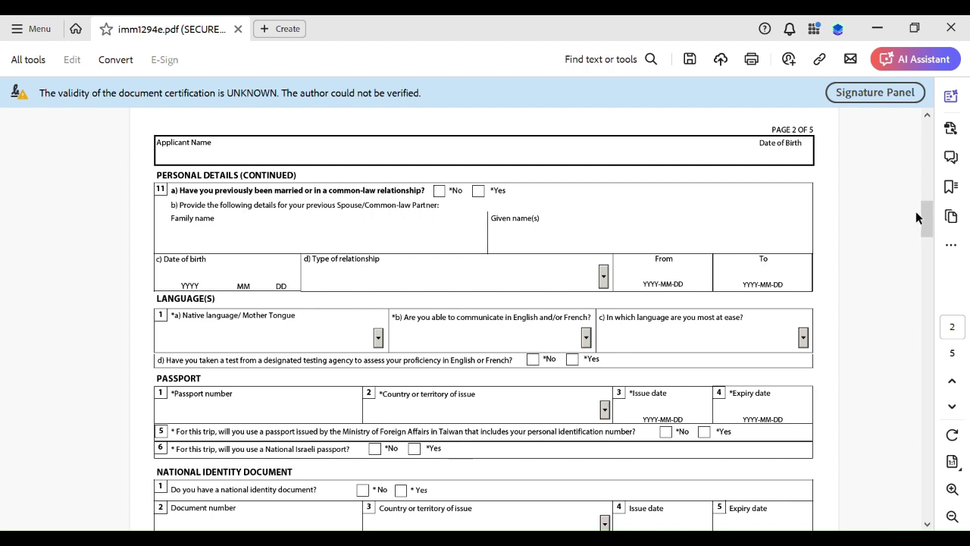
# Step: Step through the previous relationship fields: partner's birth date, relationship type, From and To dates
pyautogui.moveTo(932, 216)
pyautogui.mouseDown()
pyautogui.moveTo(924, 136)
pyautogui.moveTo(922, 207)
pyautogui.mouseUp()
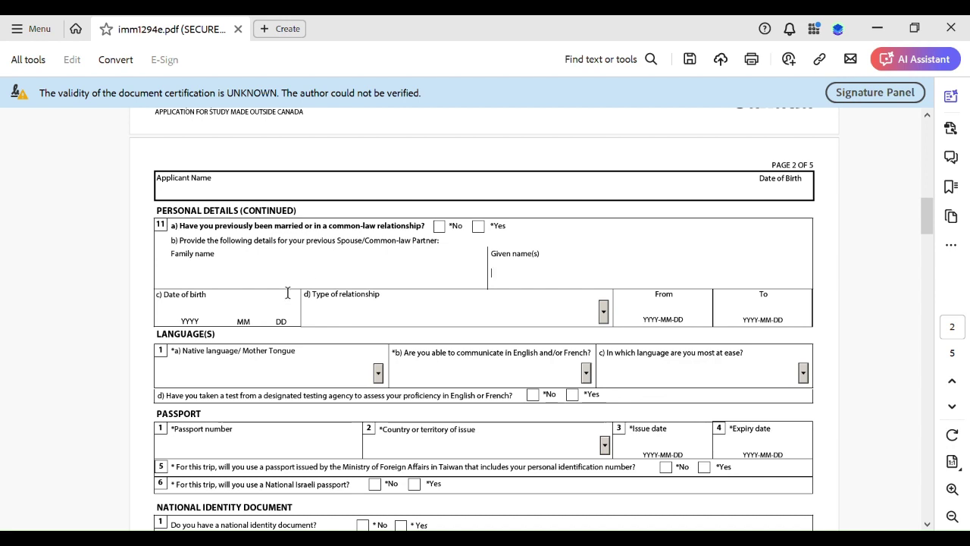
pyautogui.click(191, 315)
pyautogui.click(322, 325)
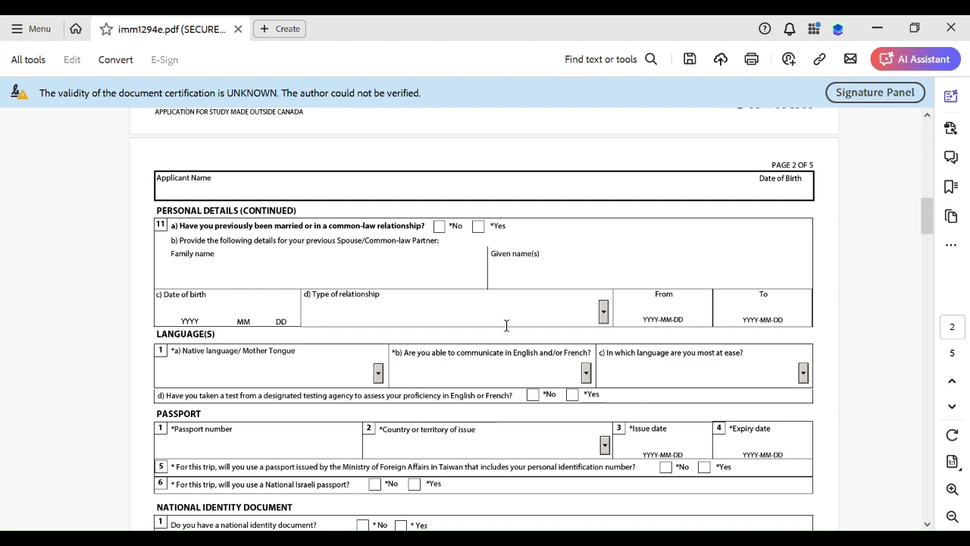
pyautogui.click(677, 317)
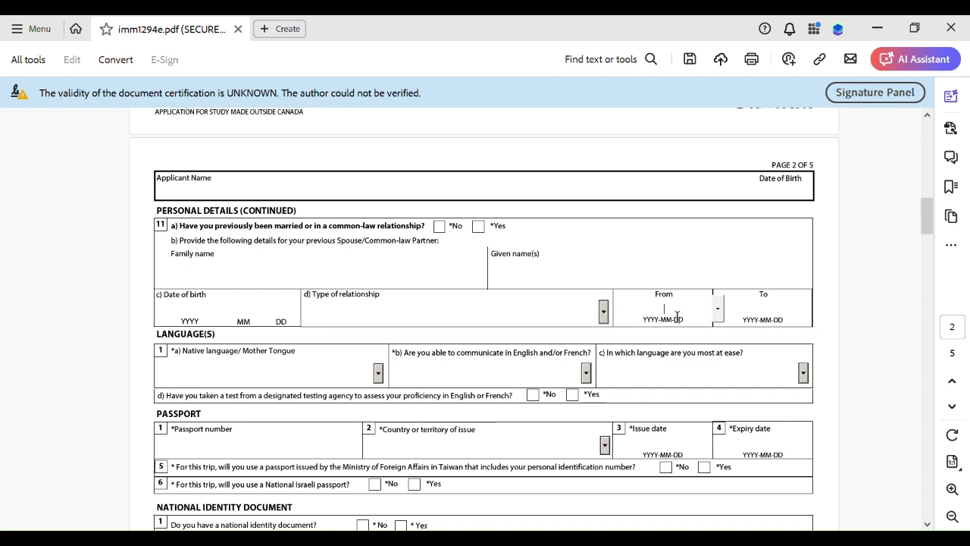
pyautogui.click(771, 319)
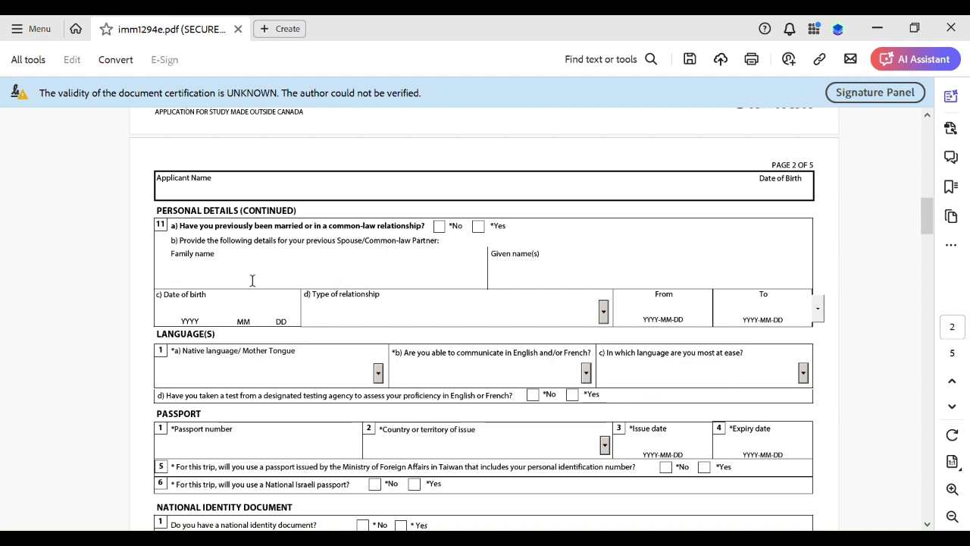
# Step: Focus the passport number field and bring the Passport section into view
pyautogui.moveTo(926, 216); pyautogui.dragTo(925, 225)
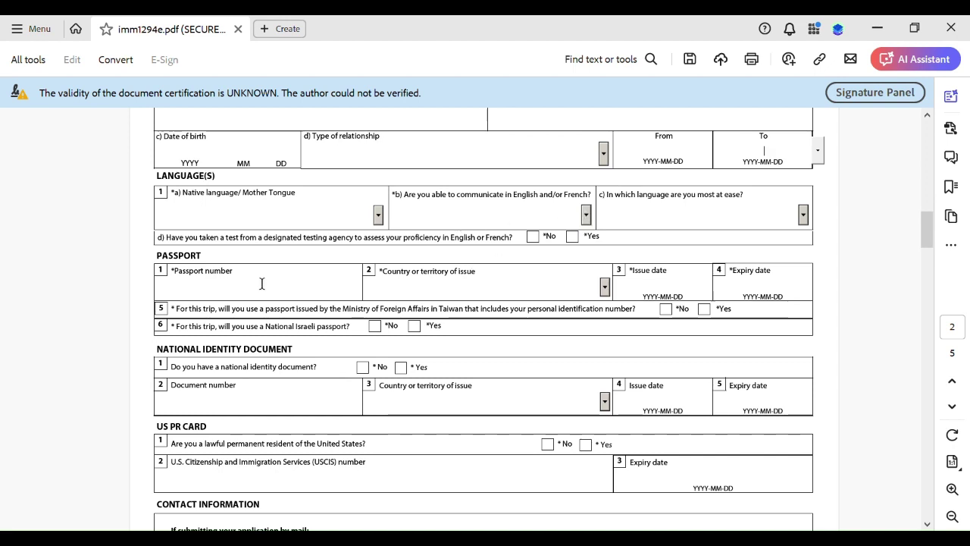
pyautogui.click(228, 293)
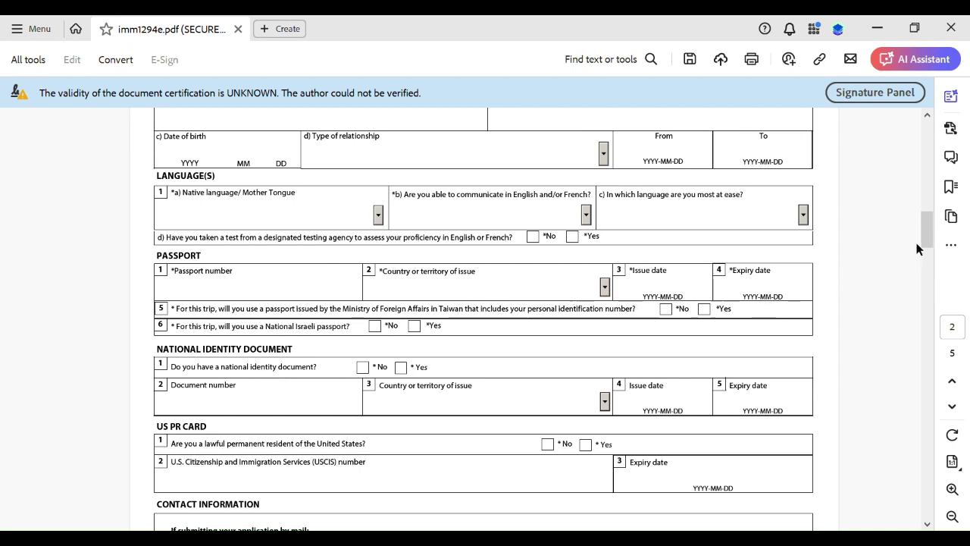
pyautogui.scroll(-3, 934, 239)
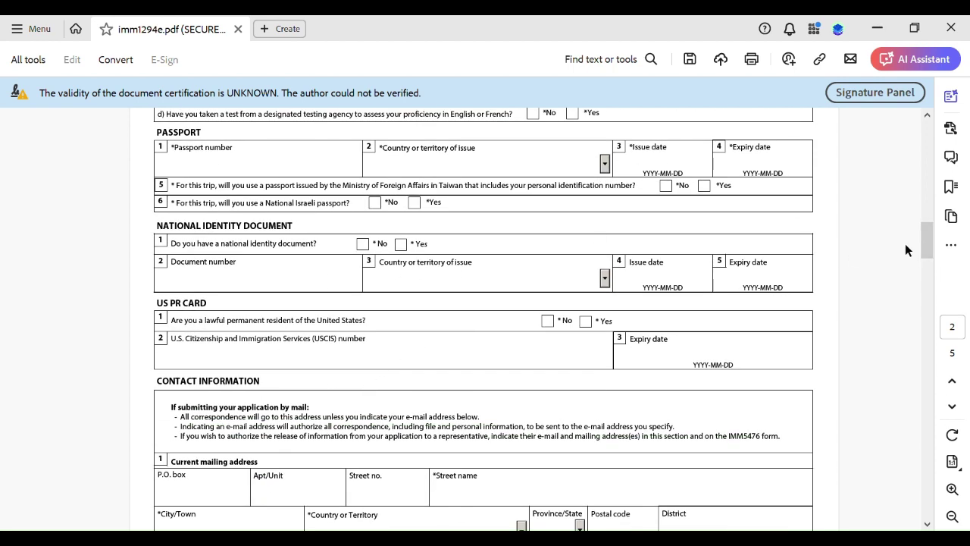
# Step: Tick Yes for Languages question d) and scroll toward Contact Information
pyautogui.moveTo(923, 240)
pyautogui.mouseDown()
pyautogui.moveTo(926, 376)
pyautogui.moveTo(920, 220)
pyautogui.moveTo(915, 240)
pyautogui.mouseUp()
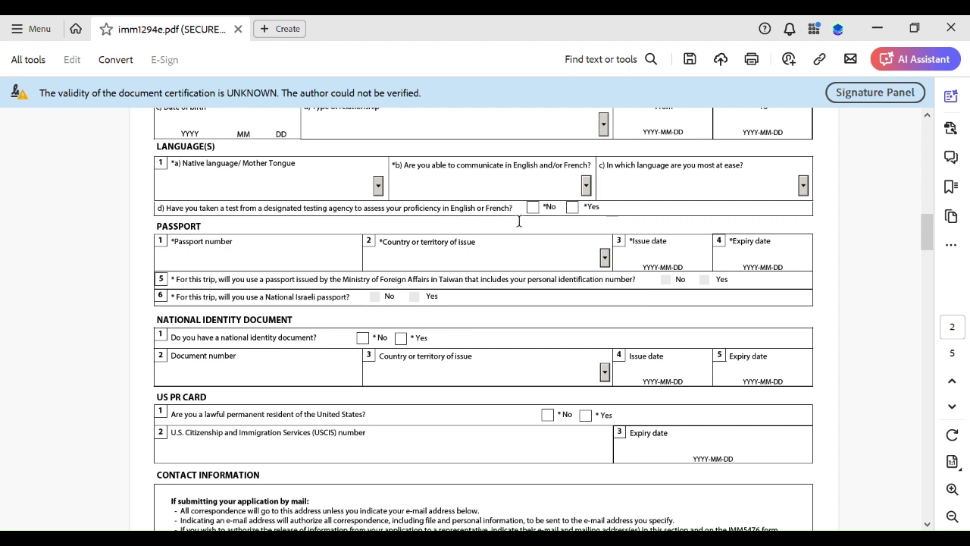
pyautogui.click(572, 208)
pyautogui.scroll(-5, 927, 227)
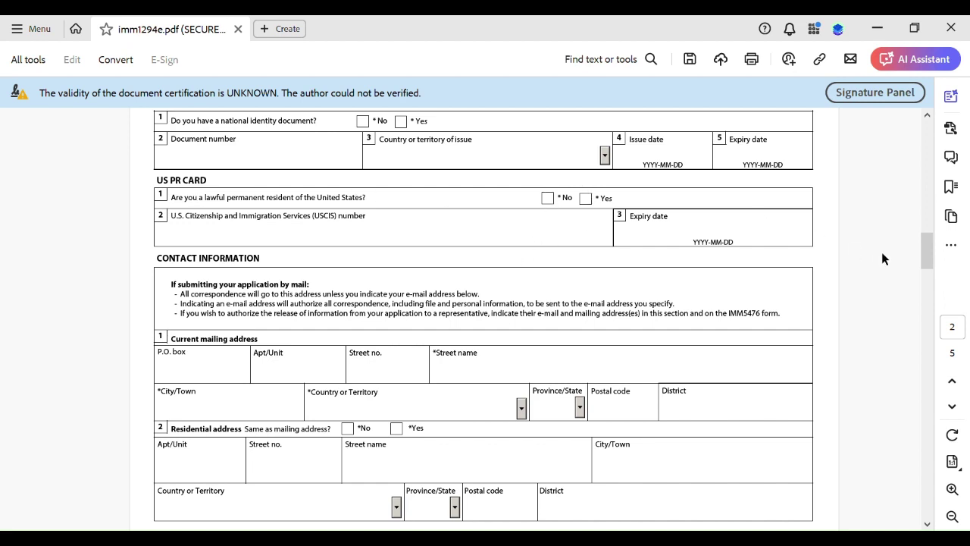
# Step: Scroll past the Contact Information section to the top of page 3
pyautogui.scroll(-3, 881, 259)
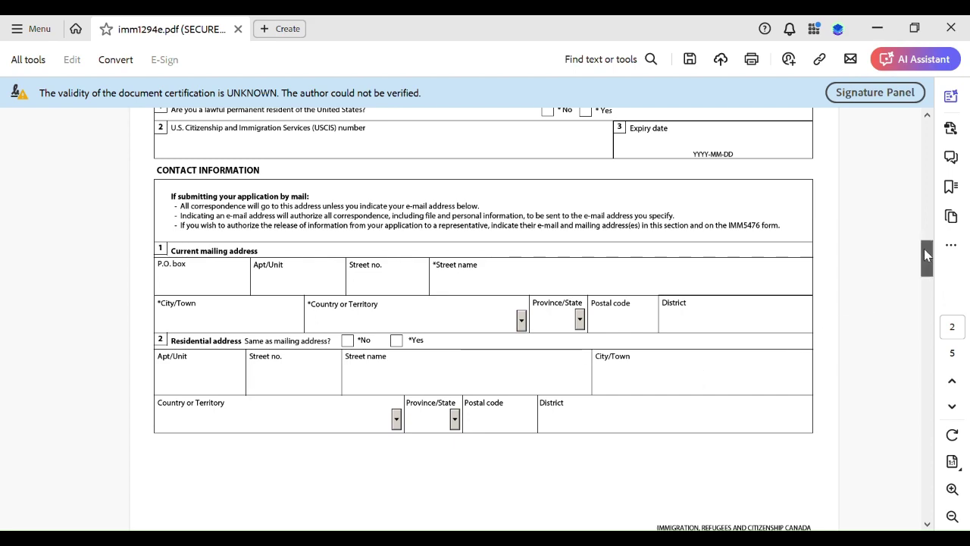
pyautogui.moveTo(925, 250); pyautogui.dragTo(925, 285)
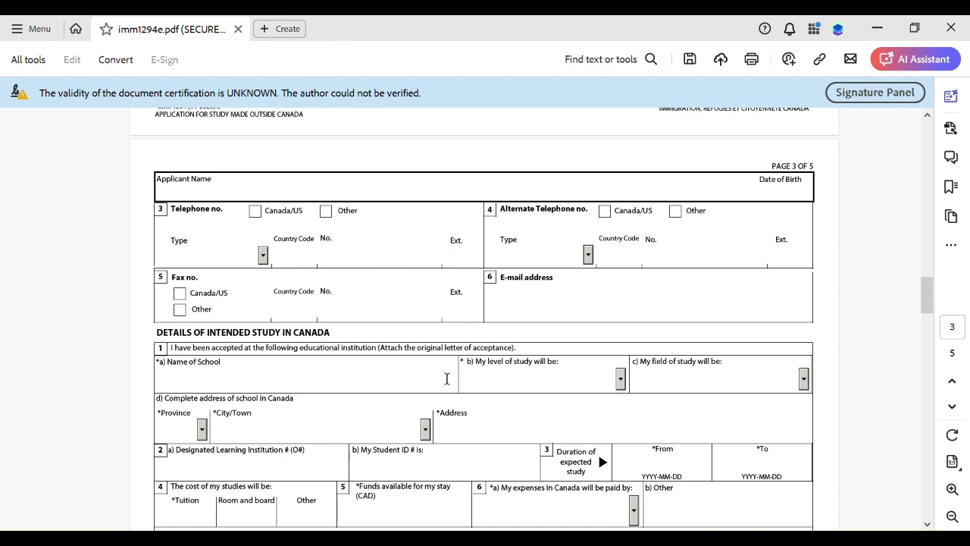
# Step: Browse the level-of-study dropdown in Details of Intended Study and close it without choosing
pyautogui.moveTo(926, 292); pyautogui.dragTo(928, 307)
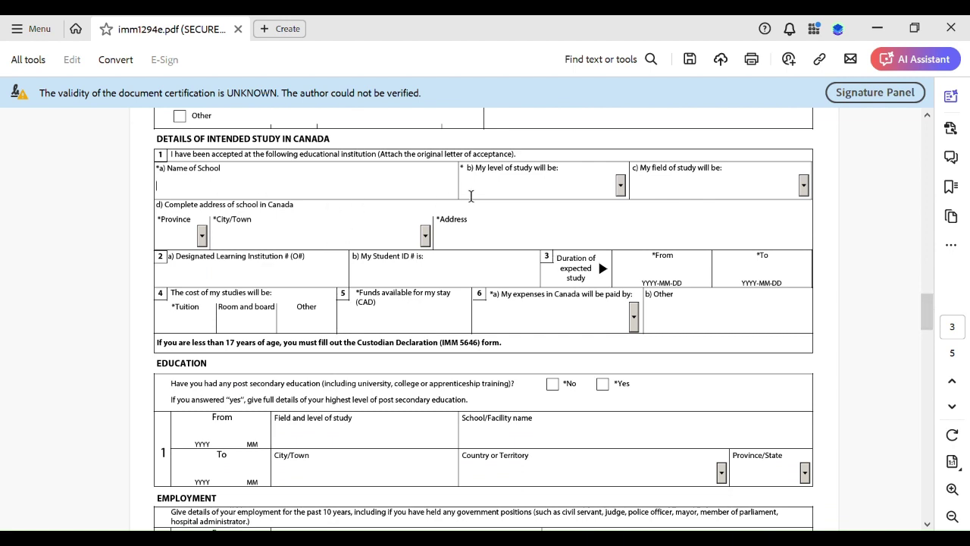
pyautogui.click(620, 185)
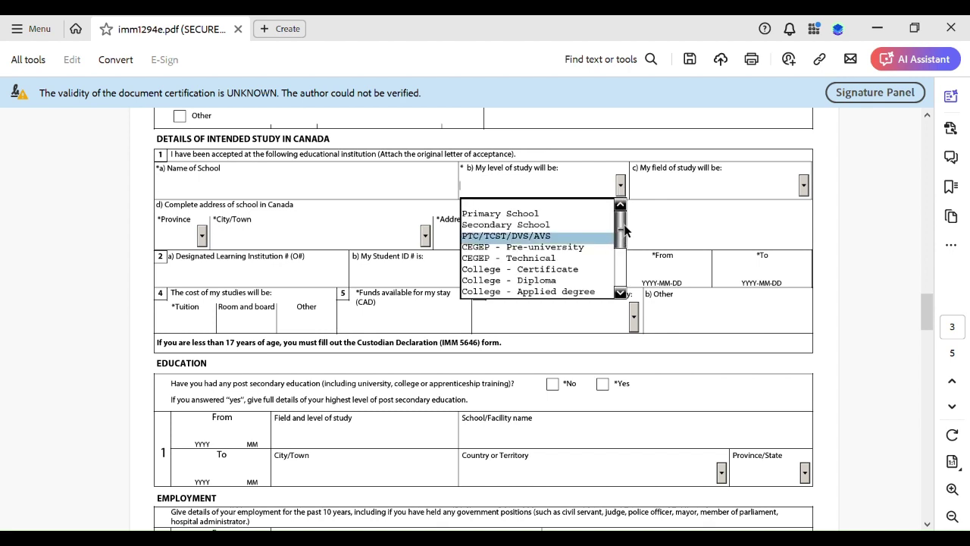
pyautogui.moveTo(626, 229); pyautogui.dragTo(625, 241)
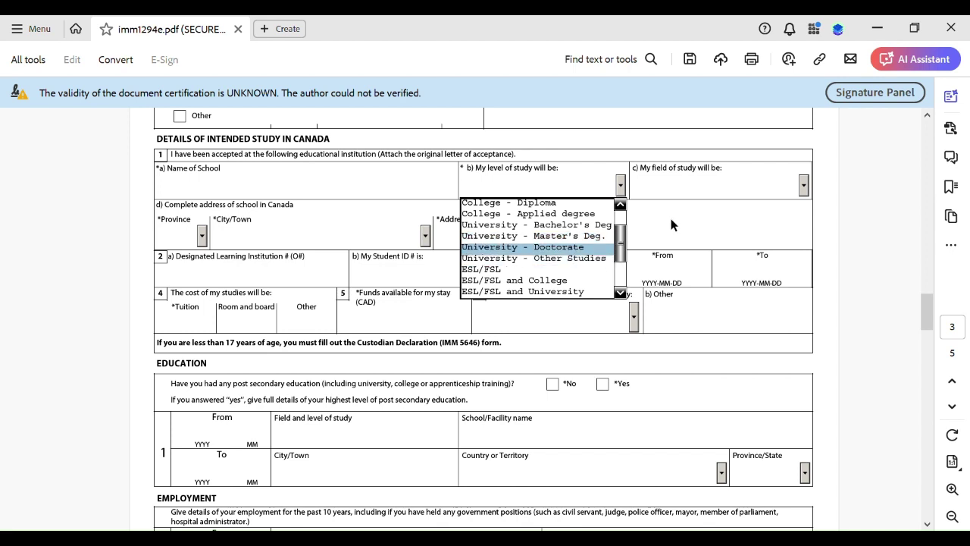
pyautogui.click(656, 192)
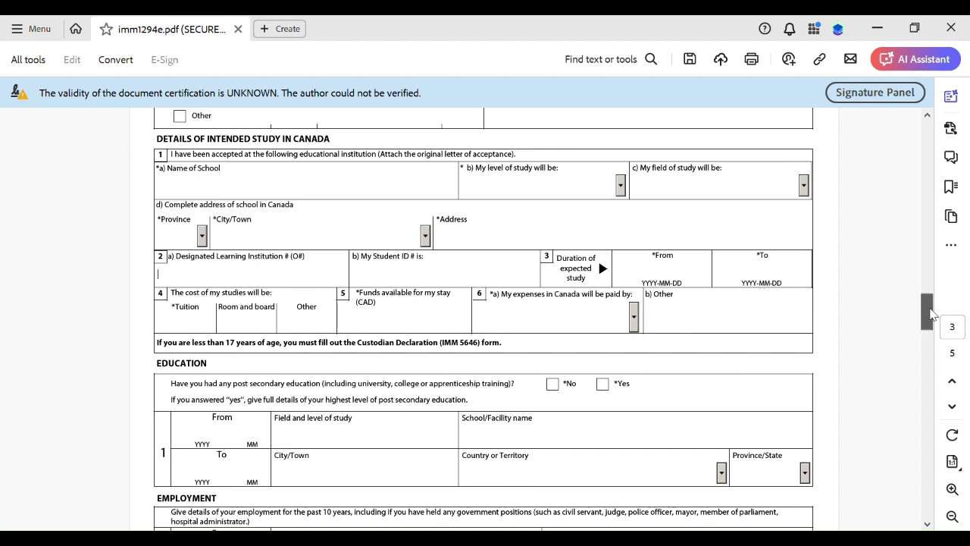
# Step: Scroll past Education and Employment, selecting the Field and level of study box, to page 4's Background Information
pyautogui.scroll(-1, 929, 317)
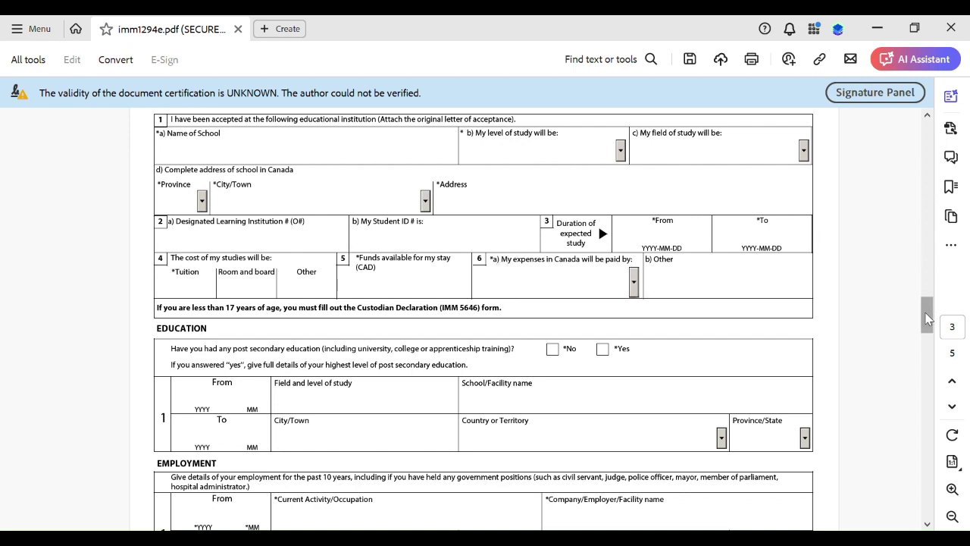
pyautogui.moveTo(928, 318); pyautogui.dragTo(929, 332)
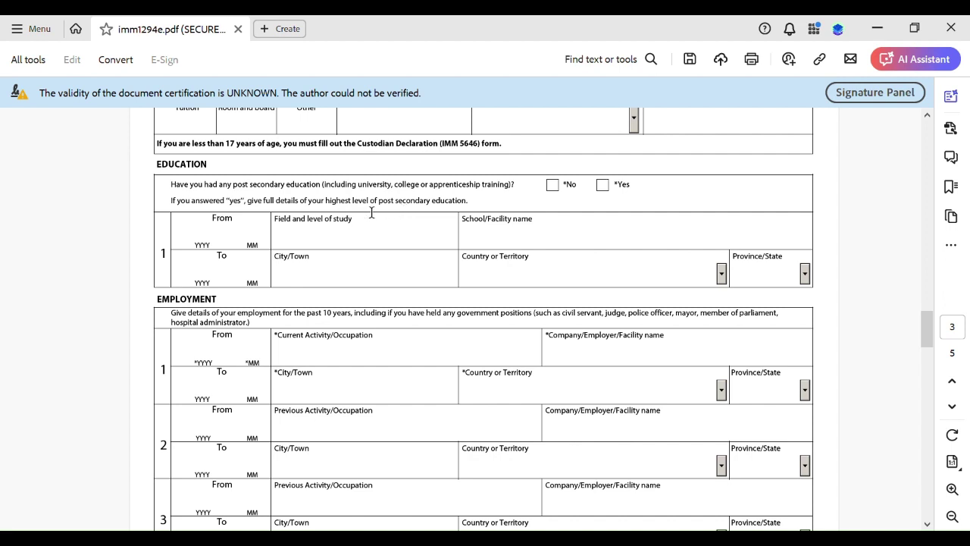
pyautogui.click(297, 247)
pyautogui.moveTo(928, 330); pyautogui.dragTo(933, 376)
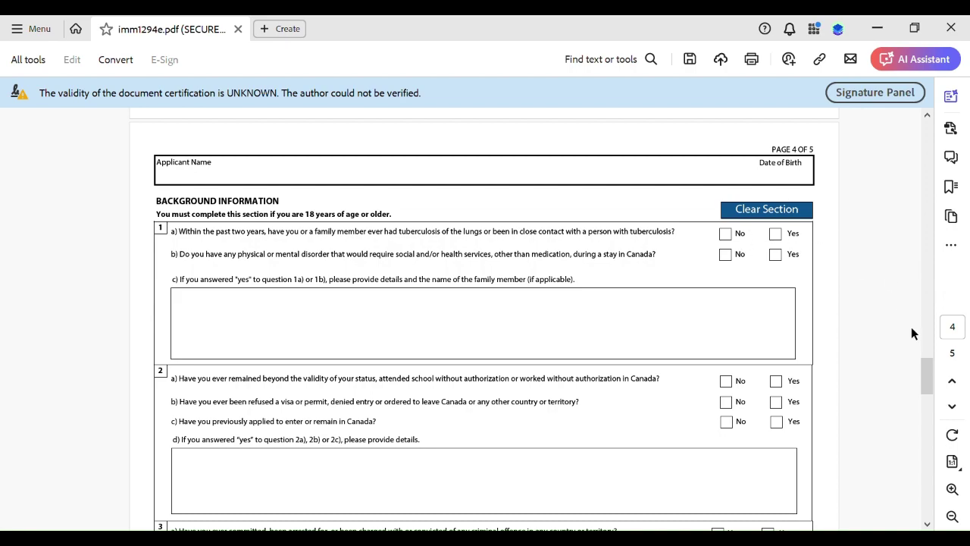
# Step: Scroll down to page 5's consent and declaration section with the signature and date boxes
pyautogui.moveTo(928, 374); pyautogui.dragTo(929, 464)
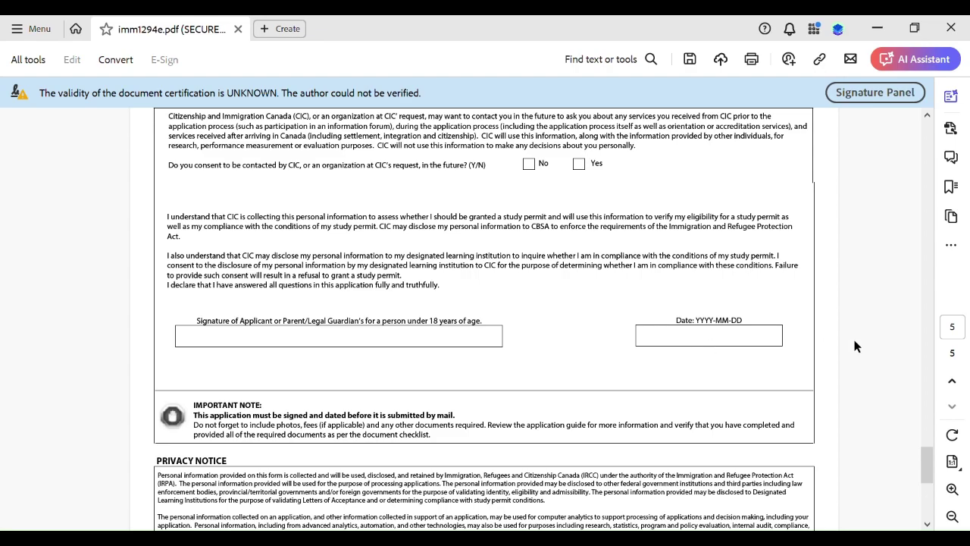
pyautogui.moveTo(927, 451)
pyautogui.mouseDown()
pyautogui.moveTo(926, 476)
pyautogui.moveTo(924, 446)
pyautogui.moveTo(923, 457)
pyautogui.mouseUp()
pyautogui.click(405, 341)
pyautogui.write('MASHRAFE')
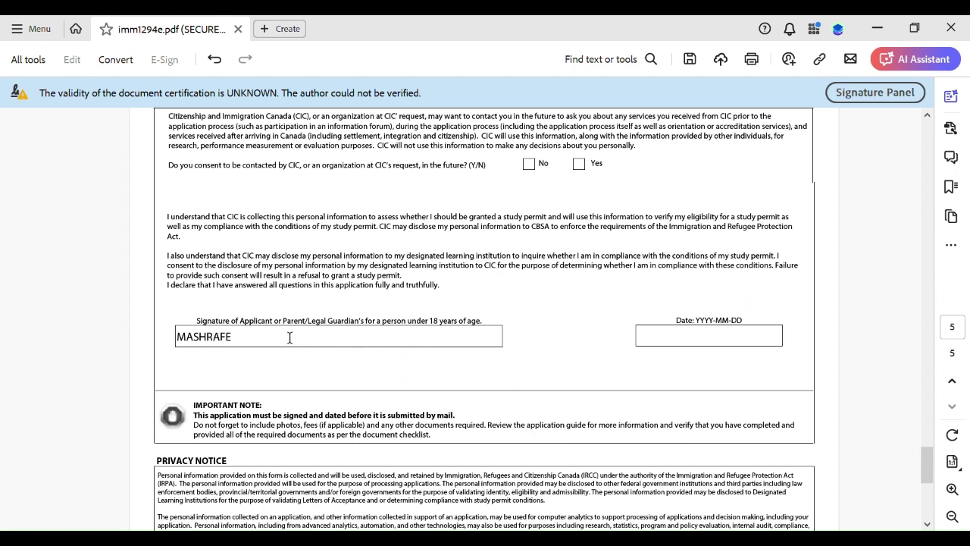
pyautogui.press('BackSpace')
pyautogui.press('BackSpace')
pyautogui.press('BackSpace')
pyautogui.press('BackSpace')
pyautogui.press('BackSpace')
pyautogui.press('BackSpace')
pyautogui.click(663, 341)
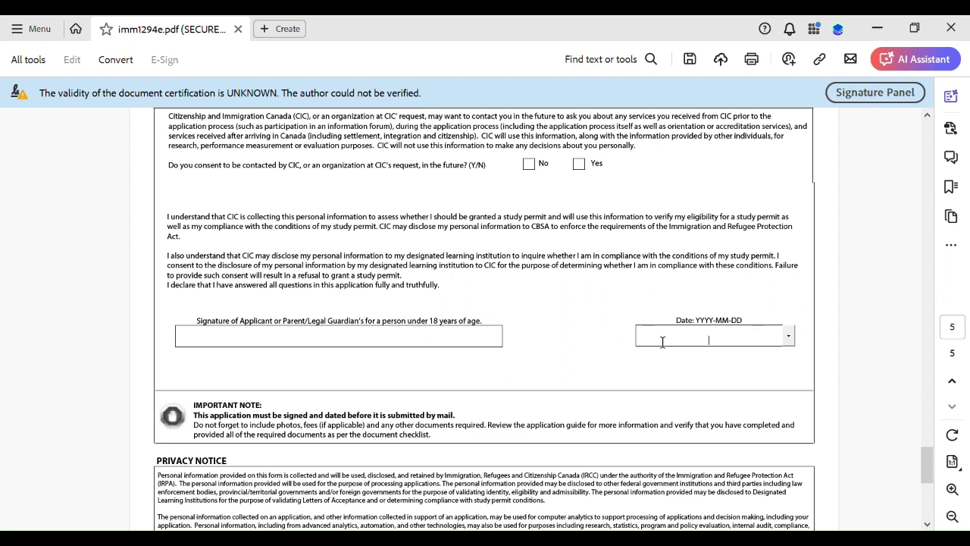
pyautogui.click(789, 334)
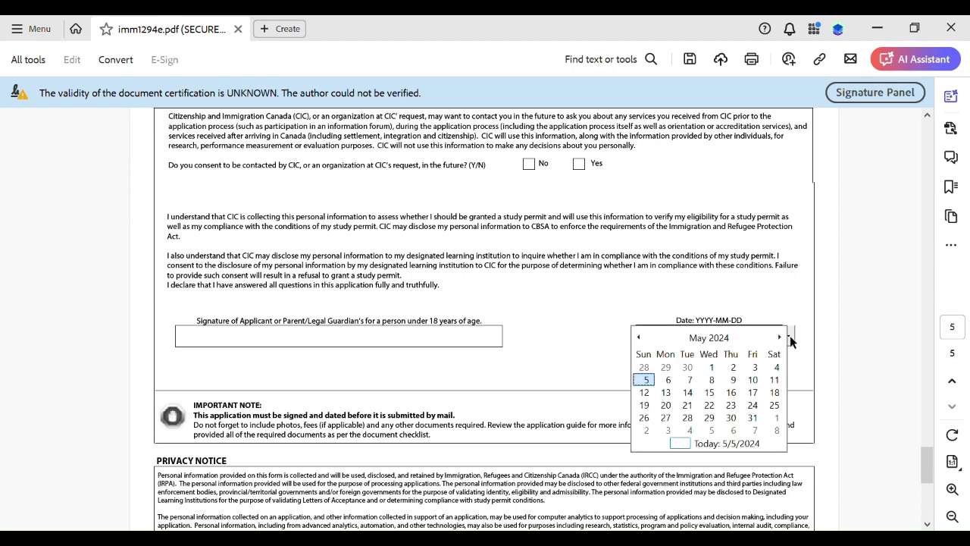
pyautogui.click(779, 271)
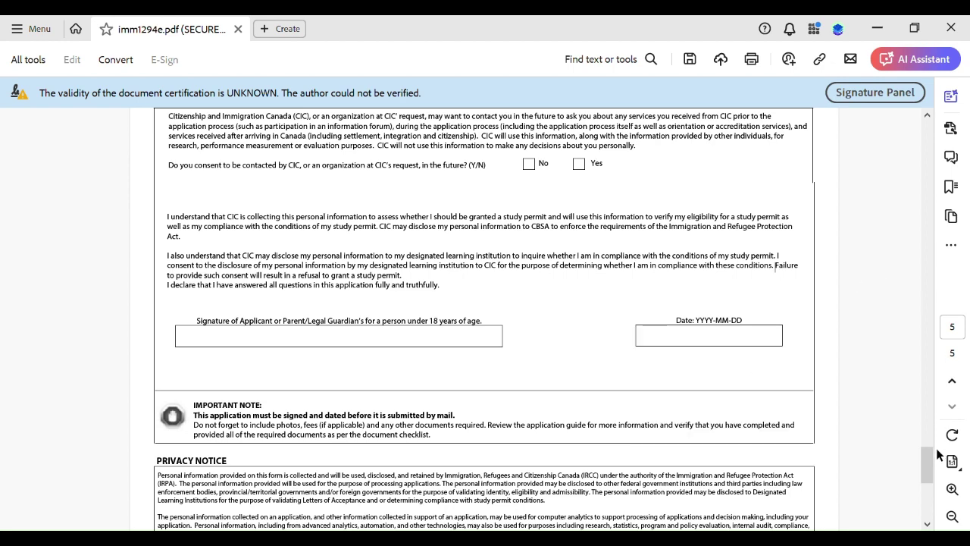
pyautogui.moveTo(927, 463)
pyautogui.mouseDown()
pyautogui.moveTo(929, 485)
pyautogui.moveTo(925, 475)
pyautogui.mouseUp()
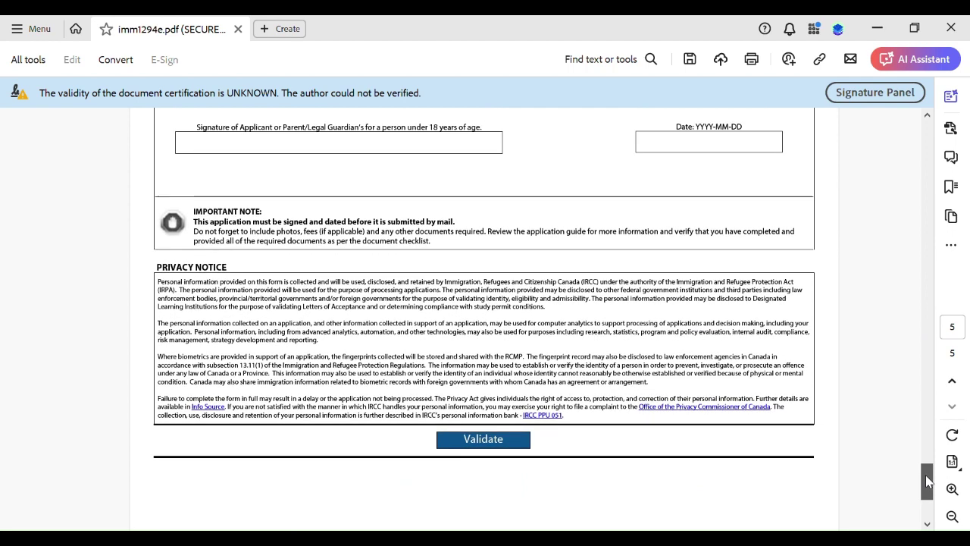